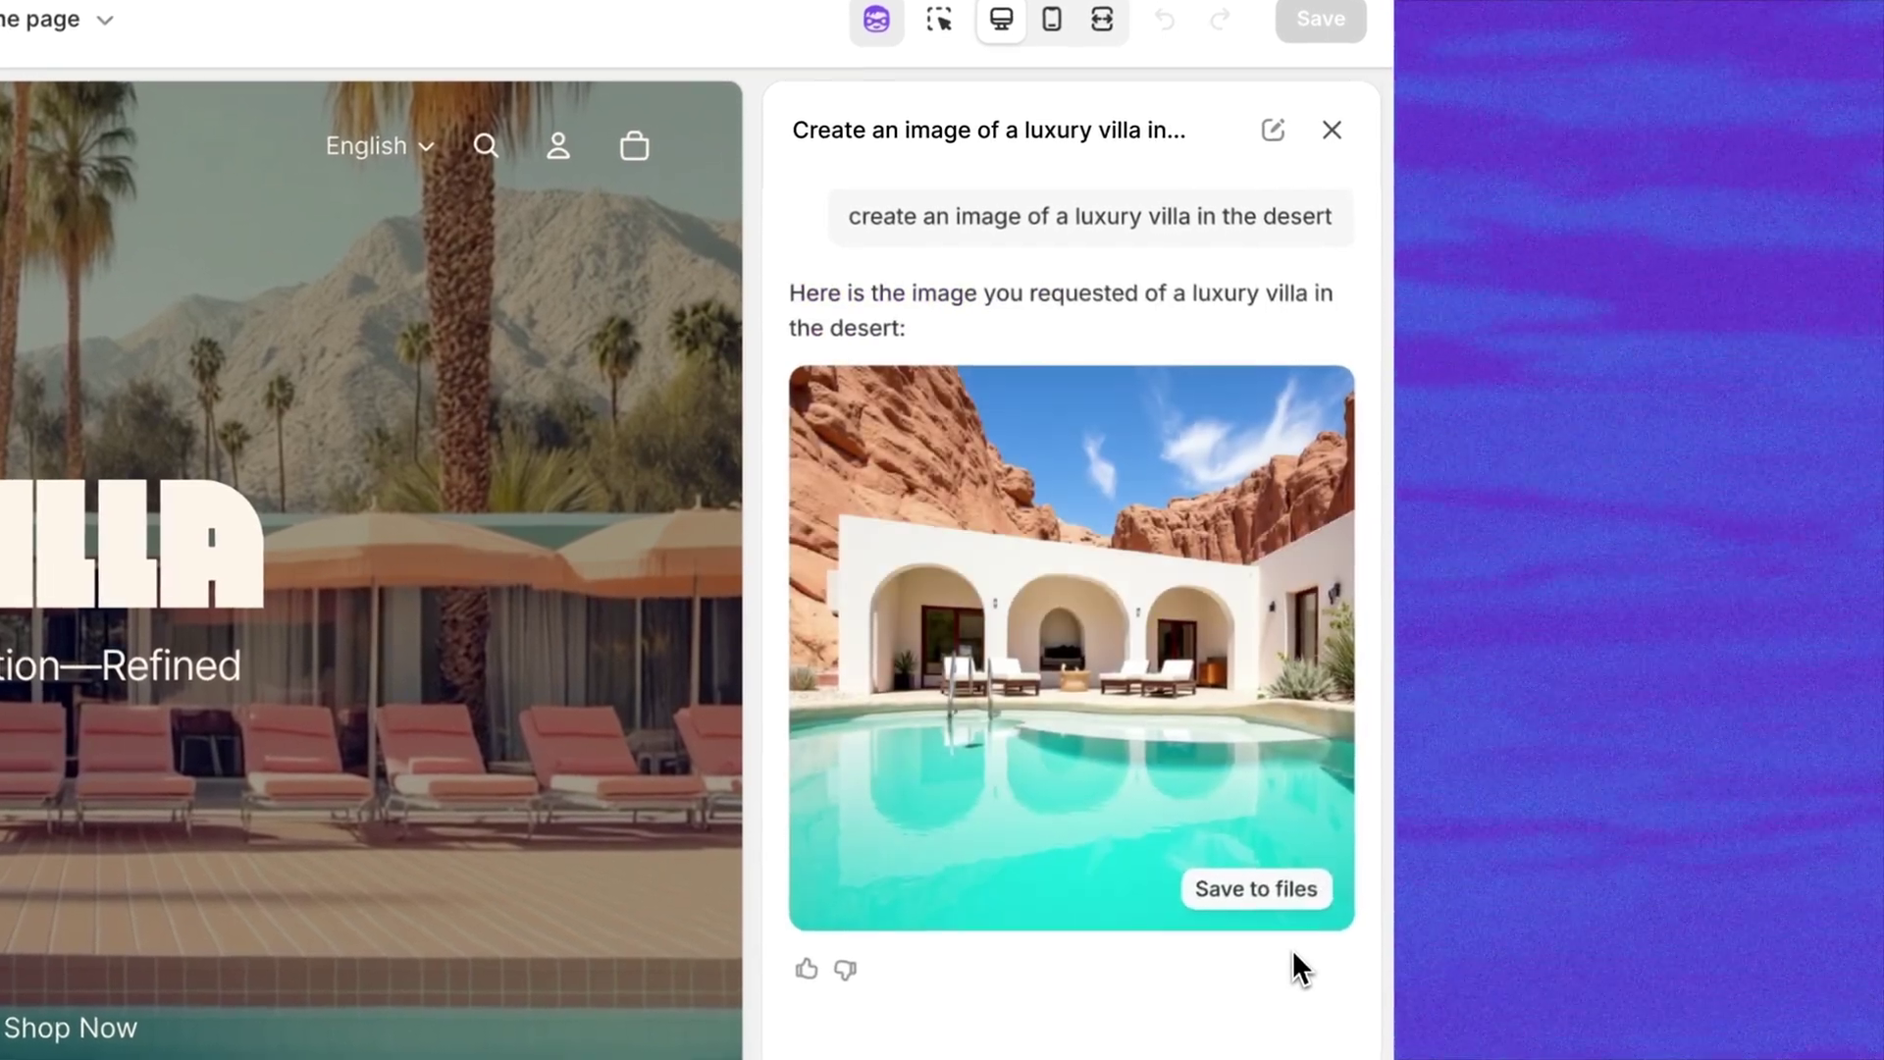
# - Save the generated luxury desert villa image to the store's files
pyautogui.click(1255, 887)
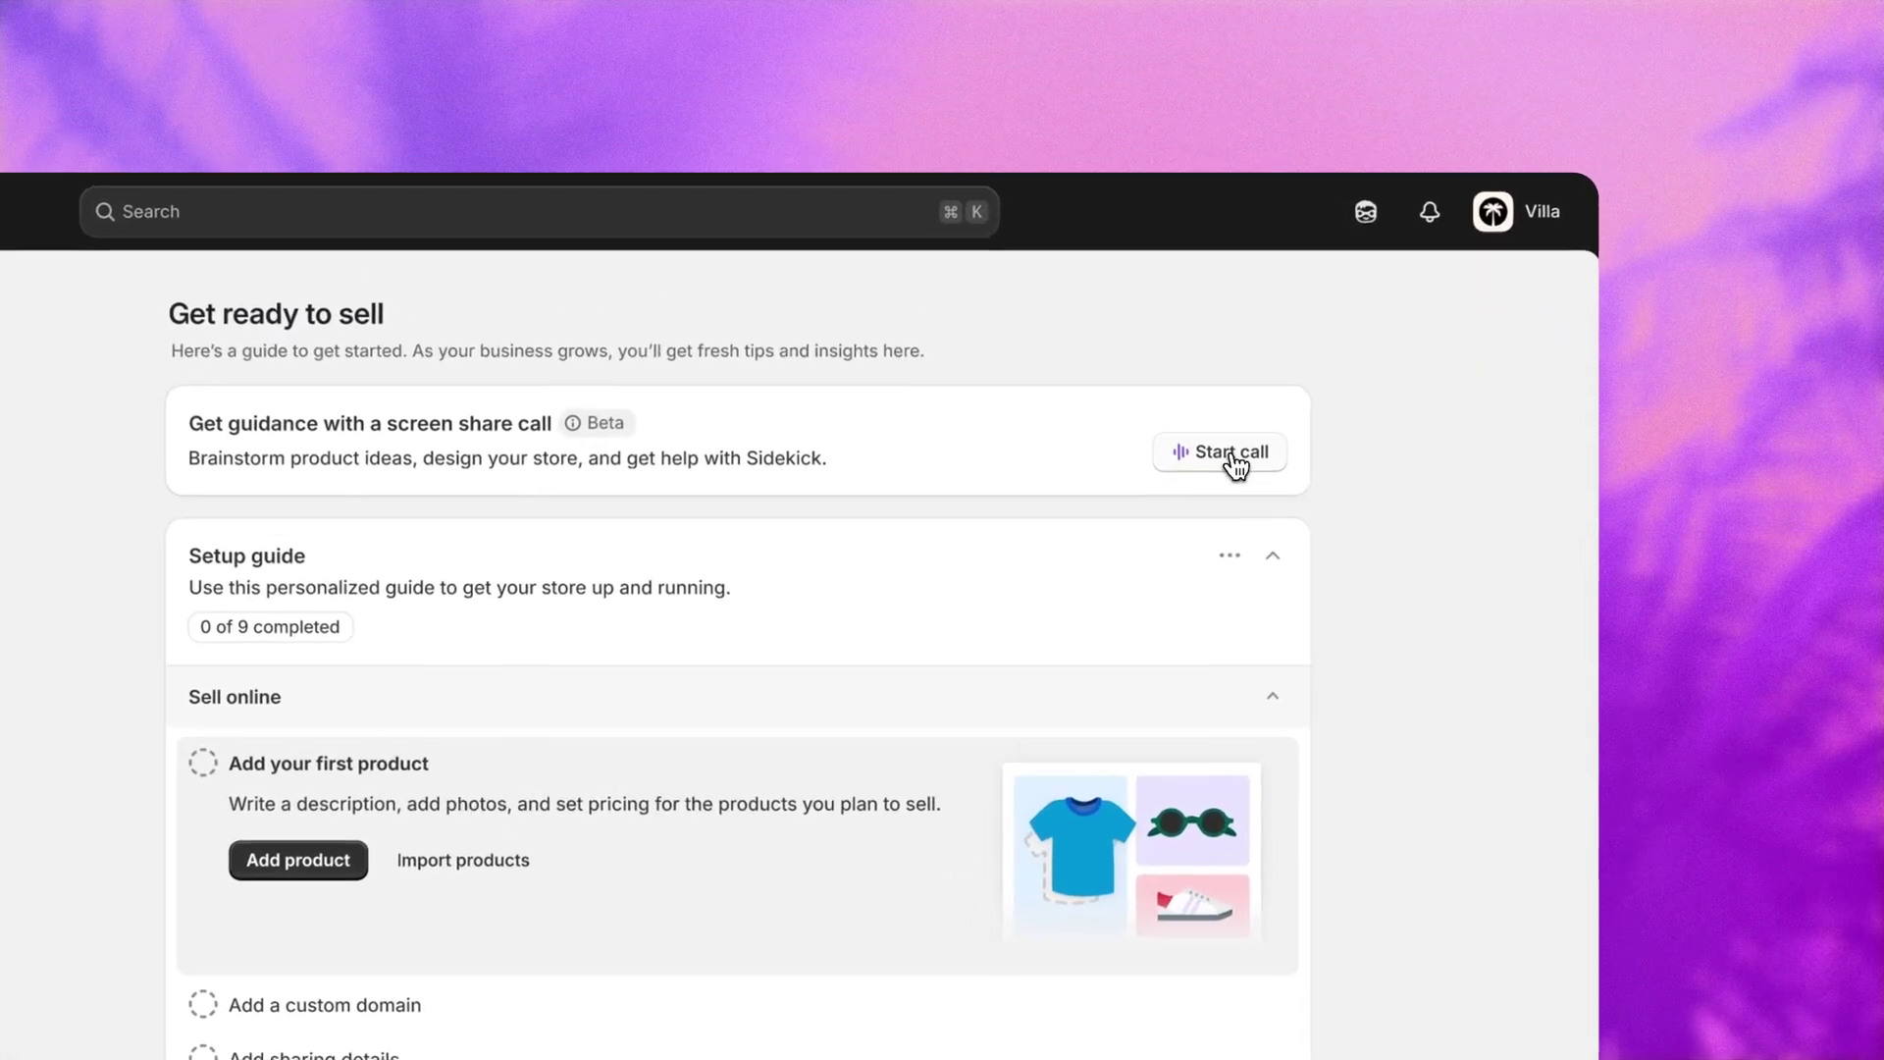
# - Start a screen-share guidance call with Sidekick from the Home page card
pyautogui.click(1238, 462)
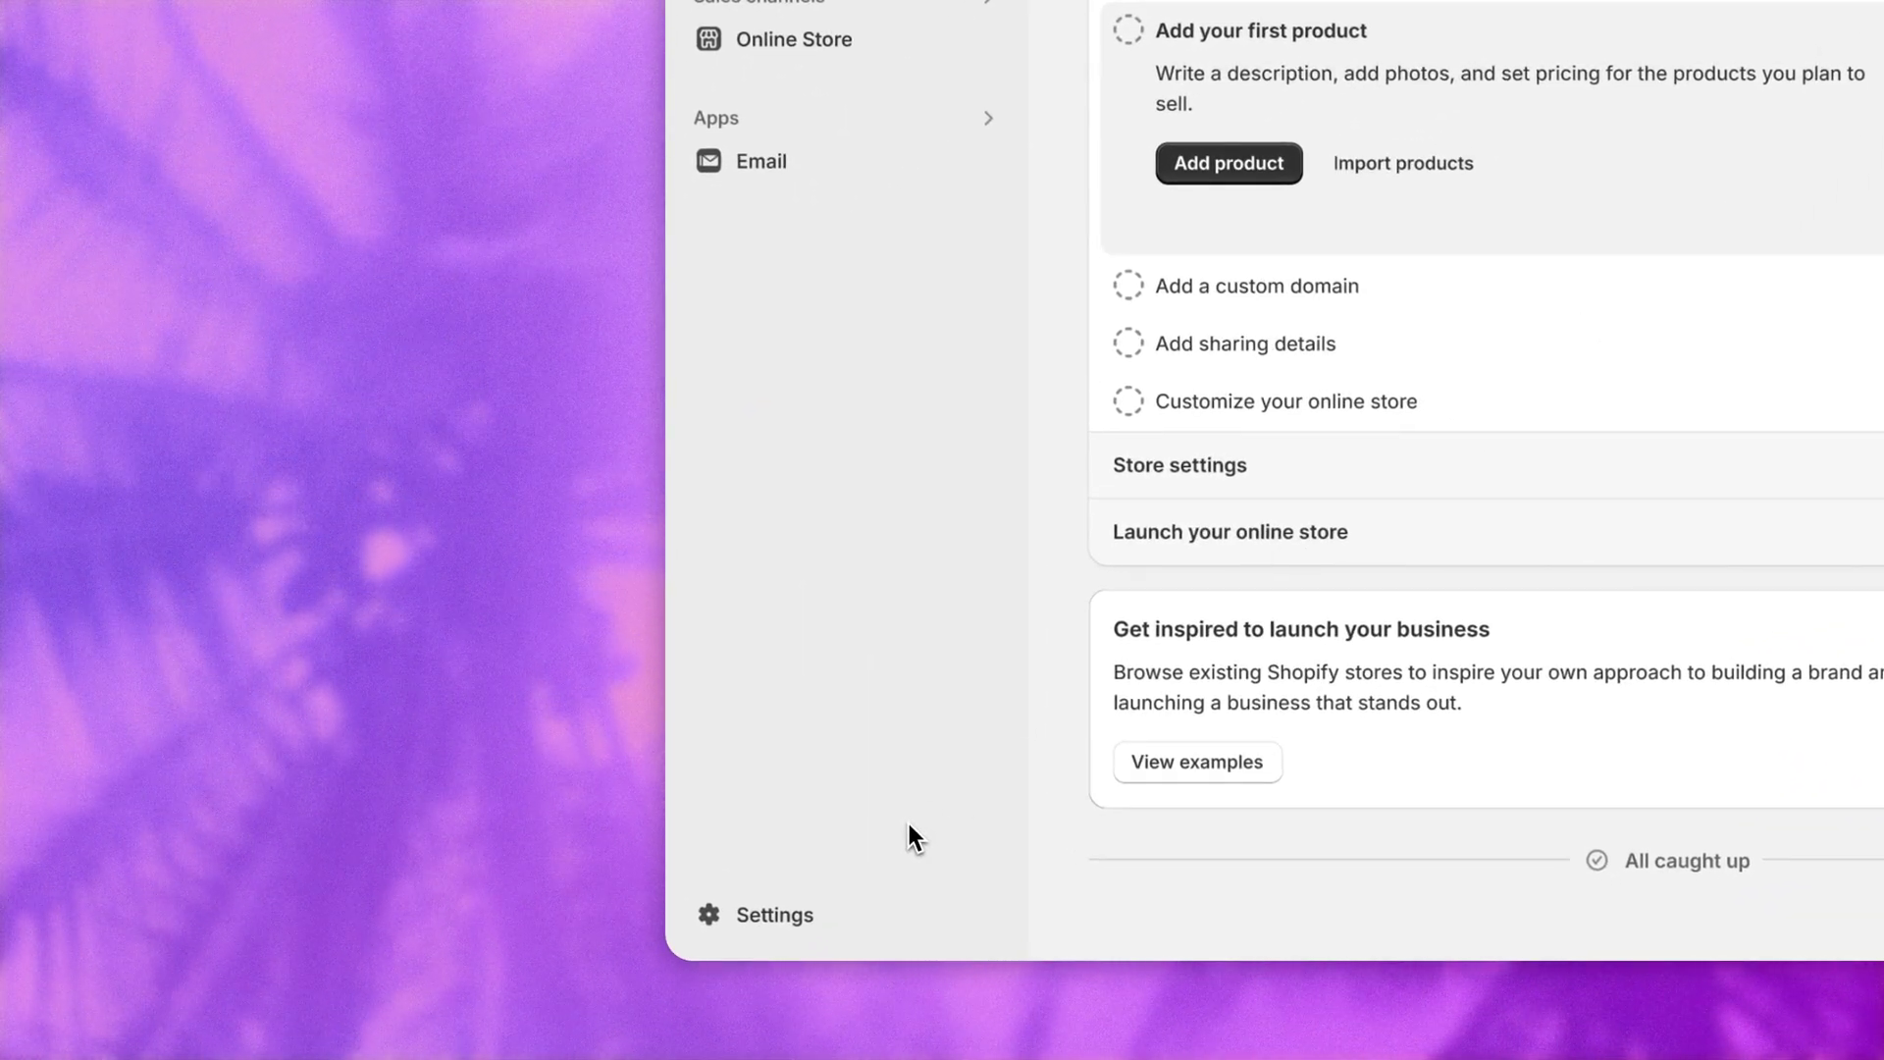
# - Open the Domains settings and start the connect-existing-domain form for villaresortwear.com
pyautogui.click(784, 918)
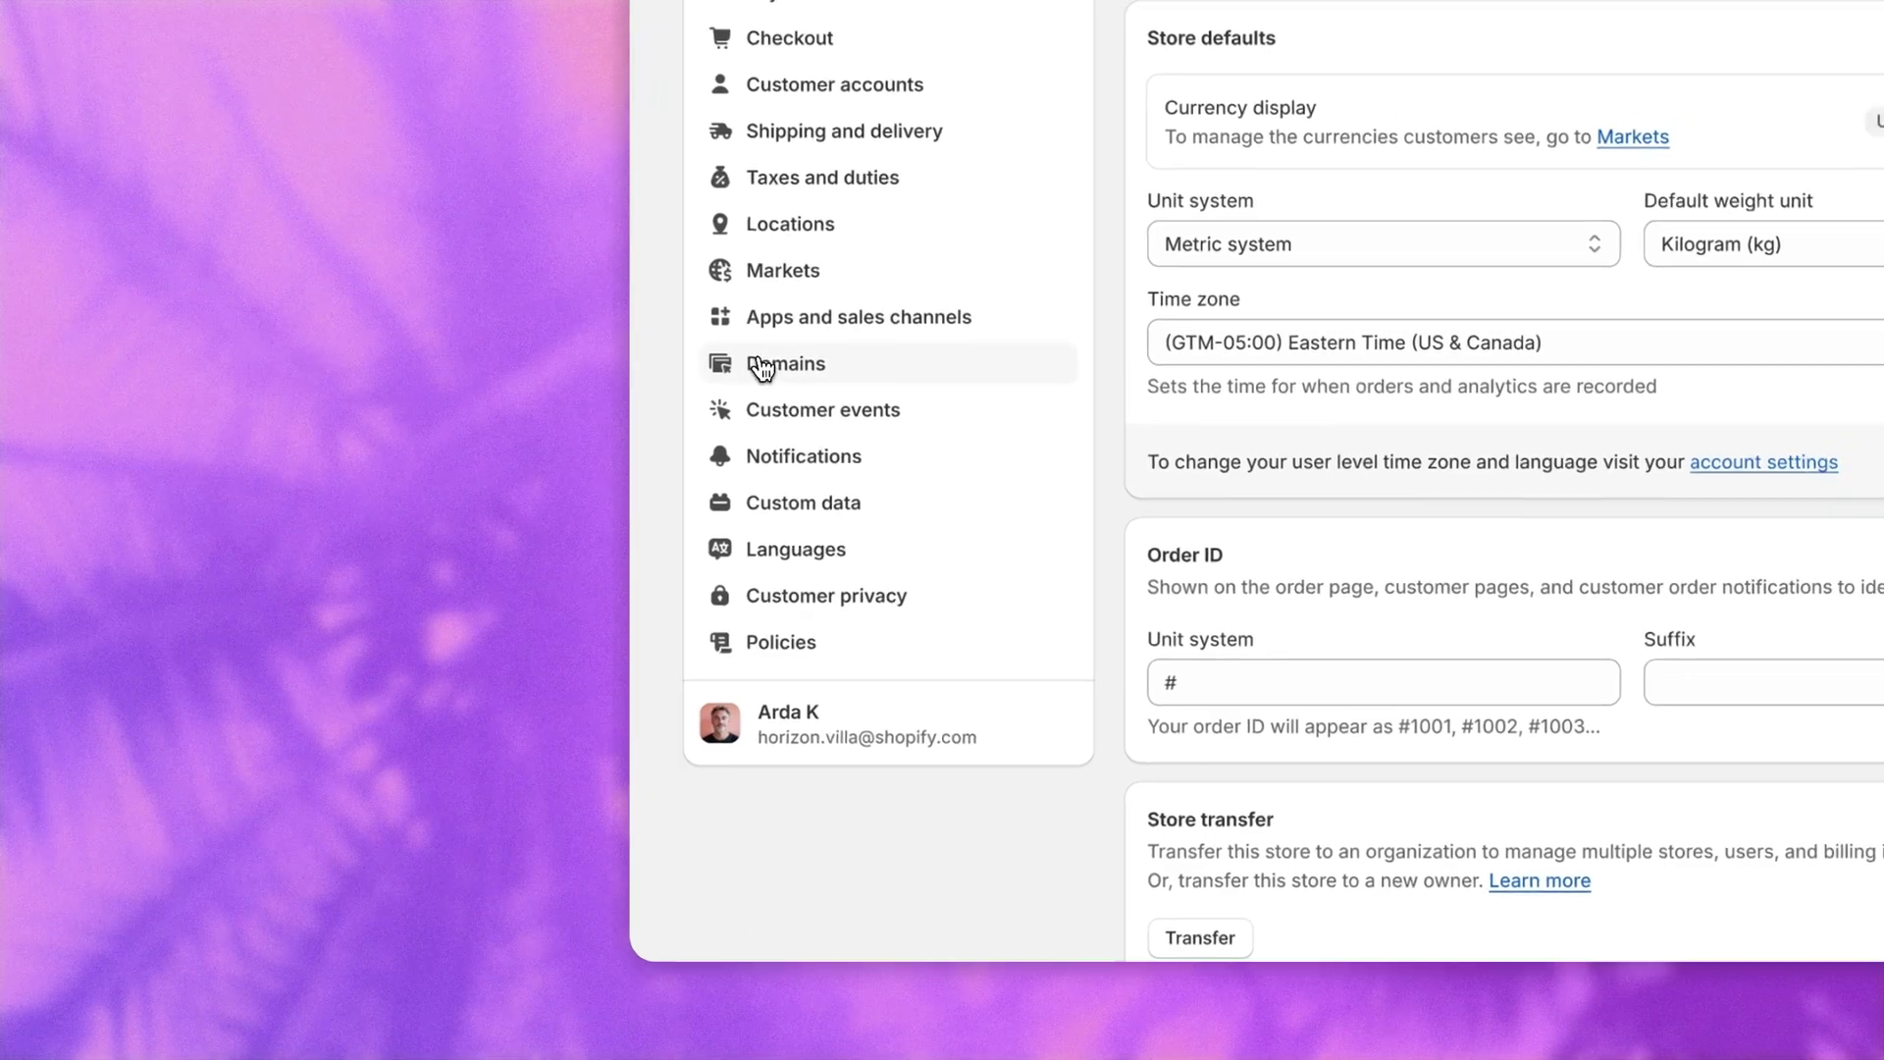
pyautogui.click(776, 343)
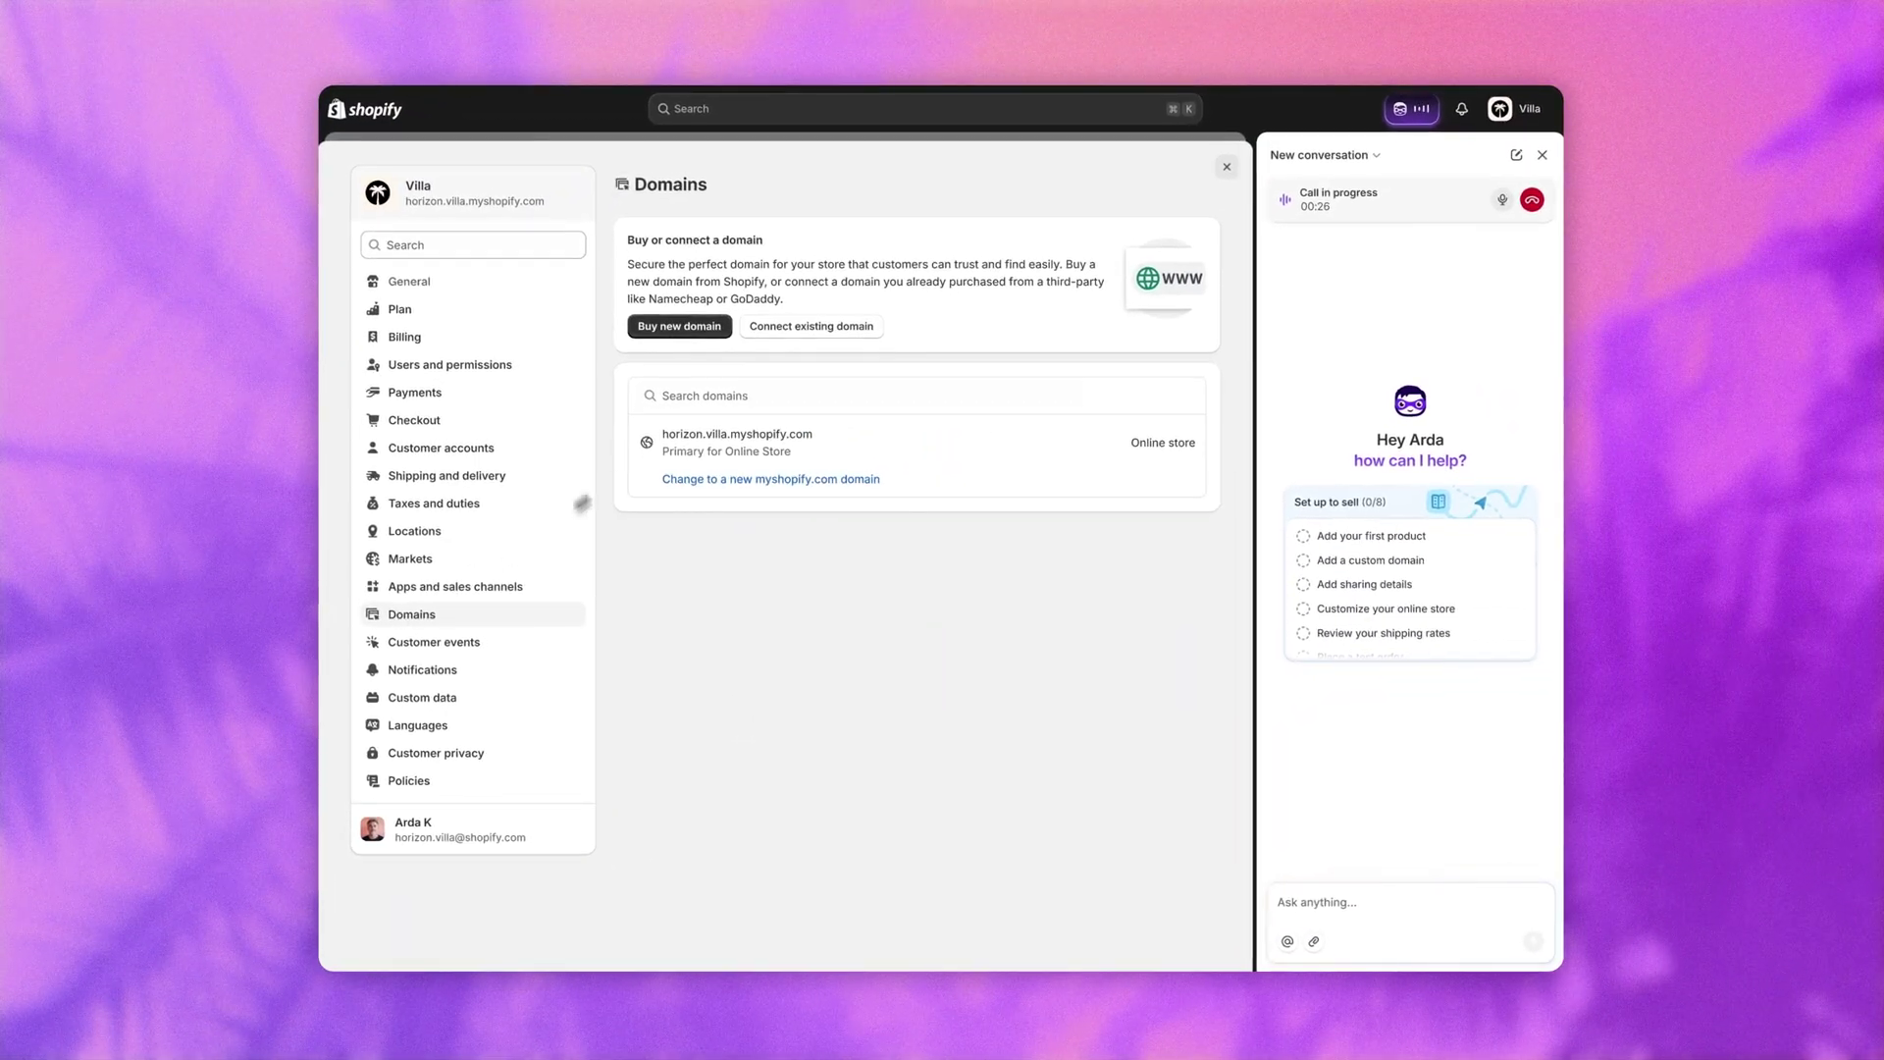
pyautogui.click(814, 325)
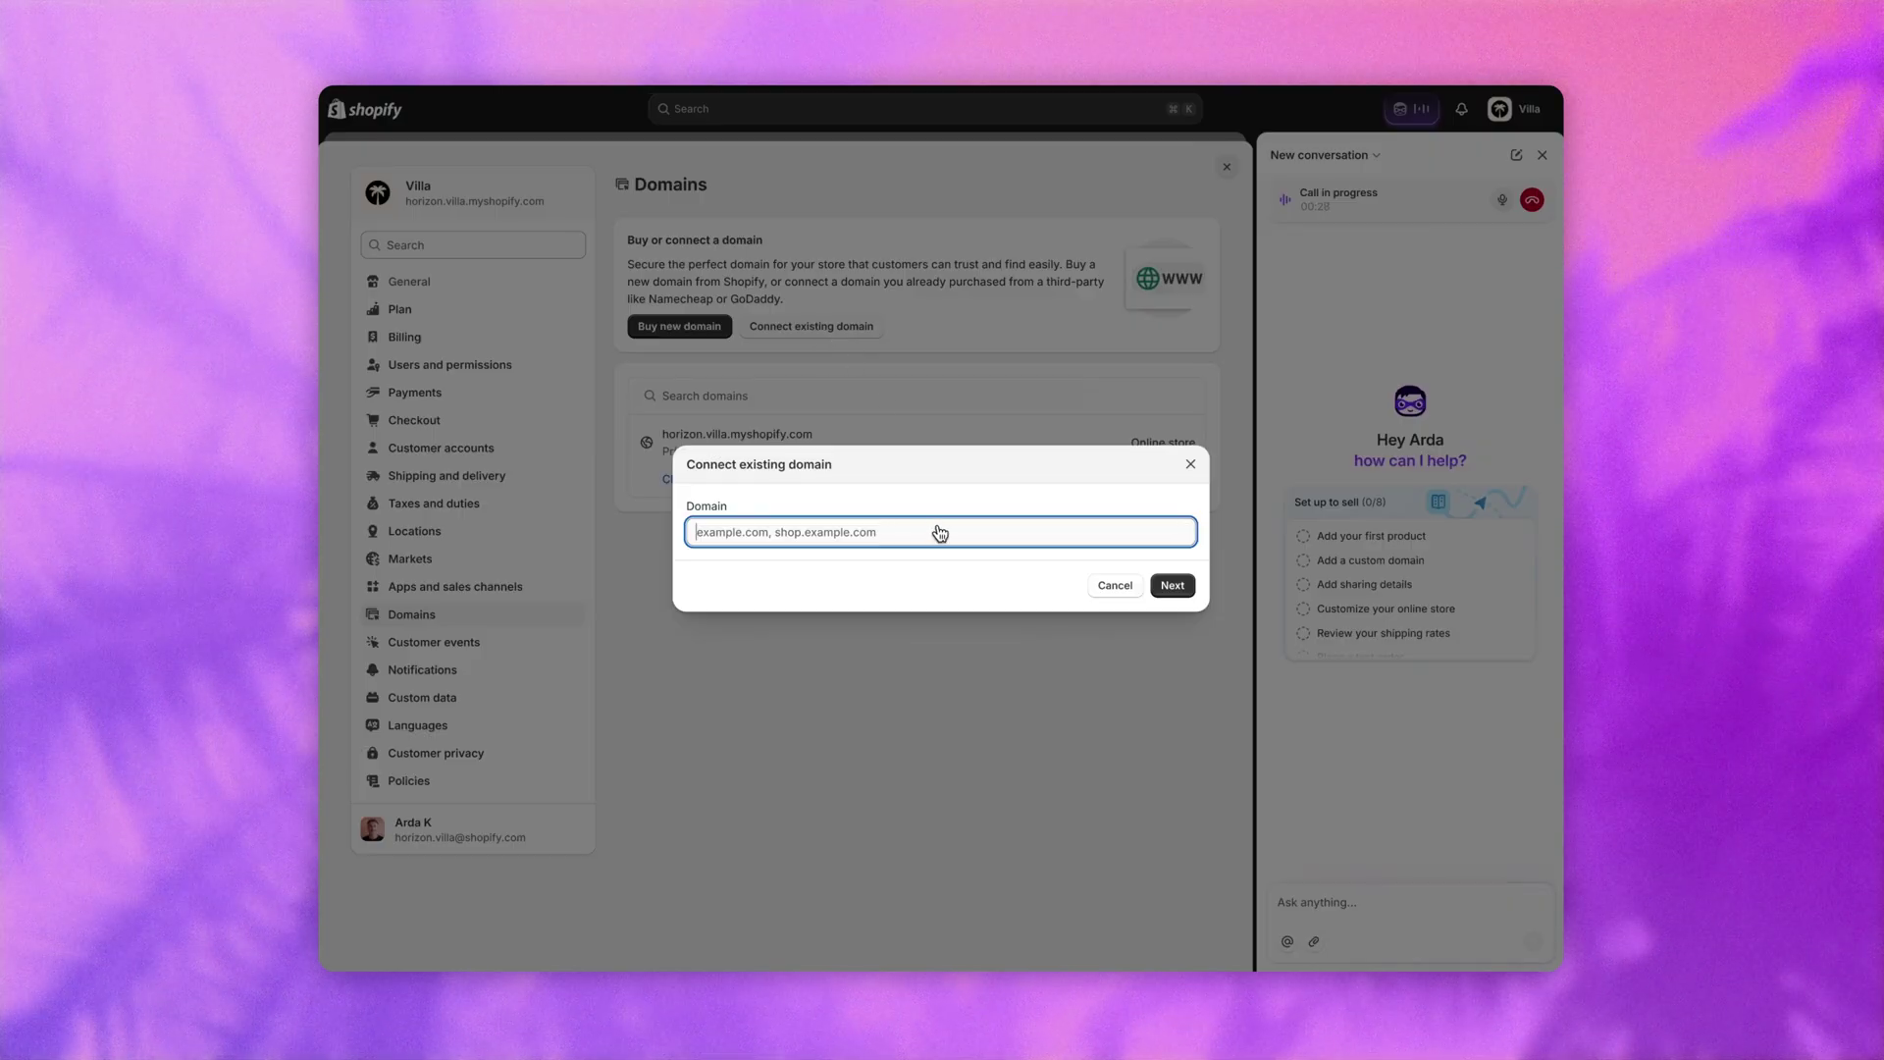